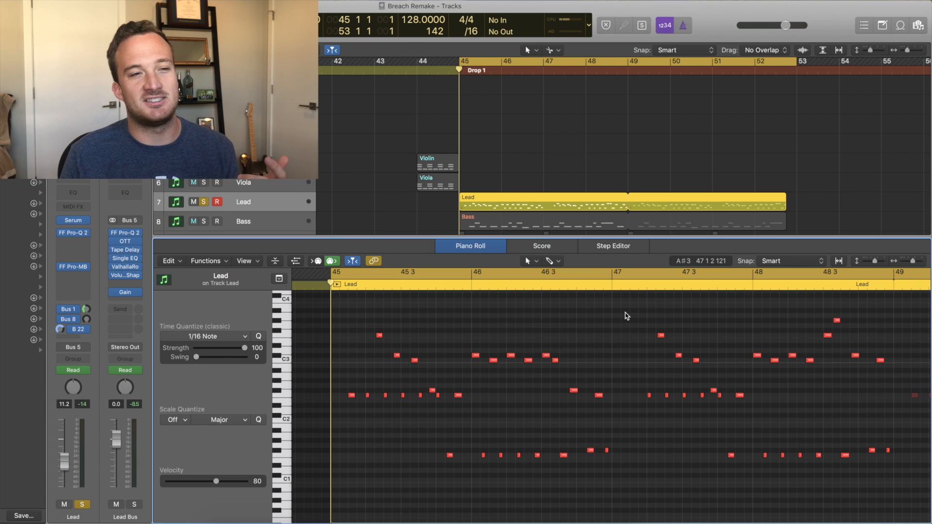
Play the Lead region from the start of Drop 1 and examine its note pattern in the Piano Roll.
key(space)
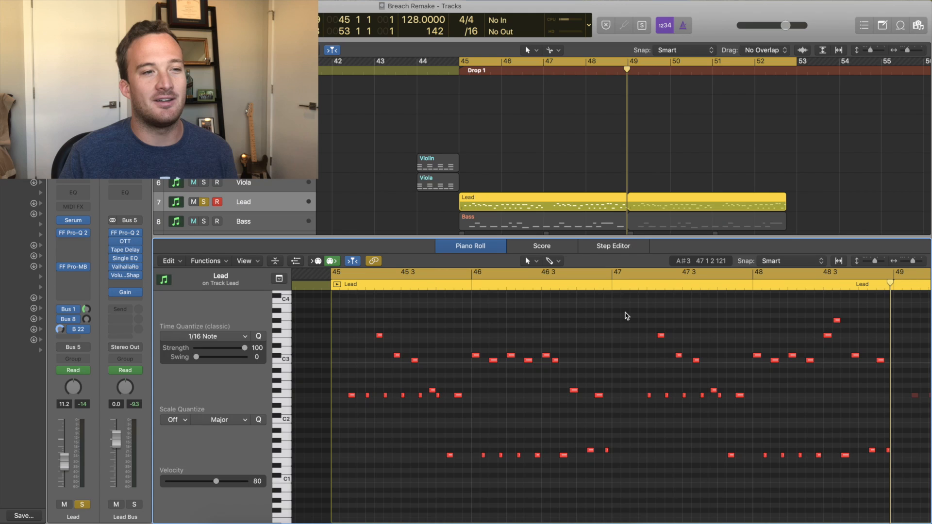
scroll(564, 270, up, 3)
scroll(565, 270, left, 4)
scroll(564, 270, left, 5)
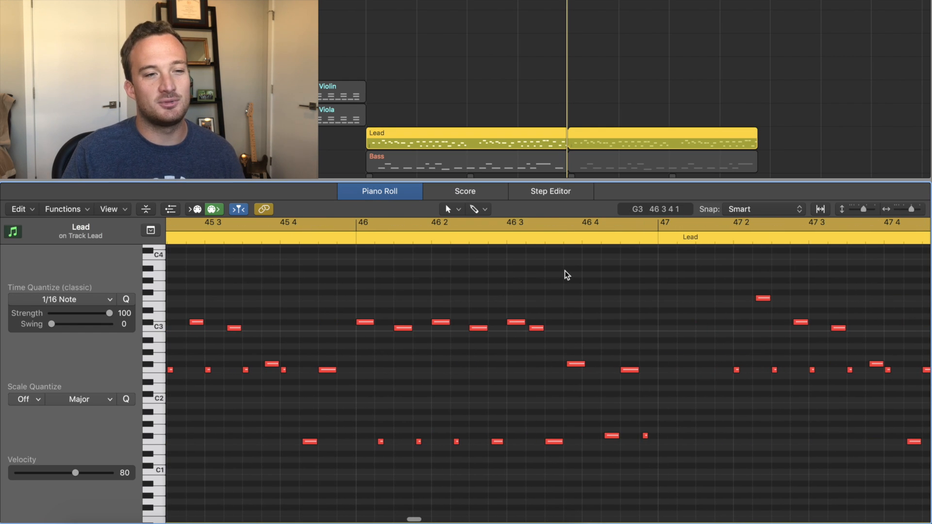
click(375, 237)
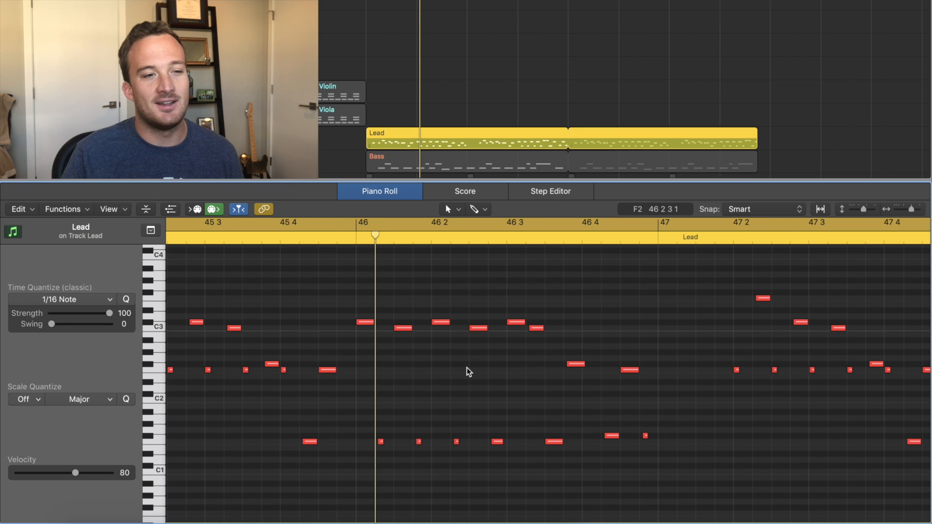
scroll(469, 372, up, 5)
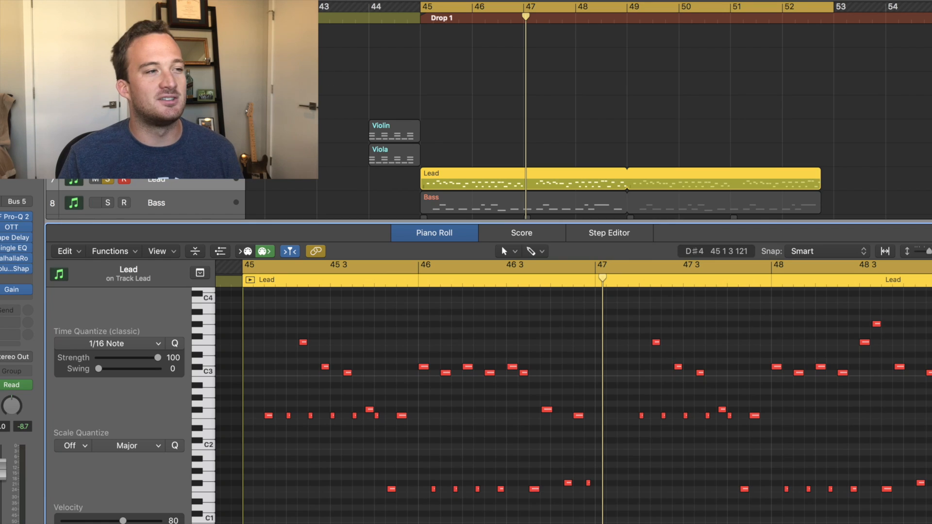
Open the Lead track's Serum patch and examine its oscillators, noise source and Env 2 modulation during playback.
key(v)
drag(498, 51, 501, 12)
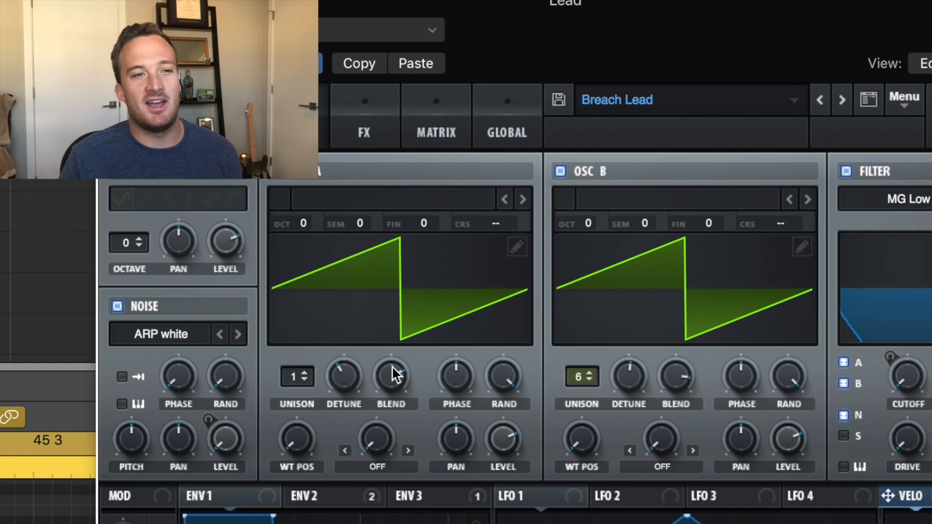
click(290, 369)
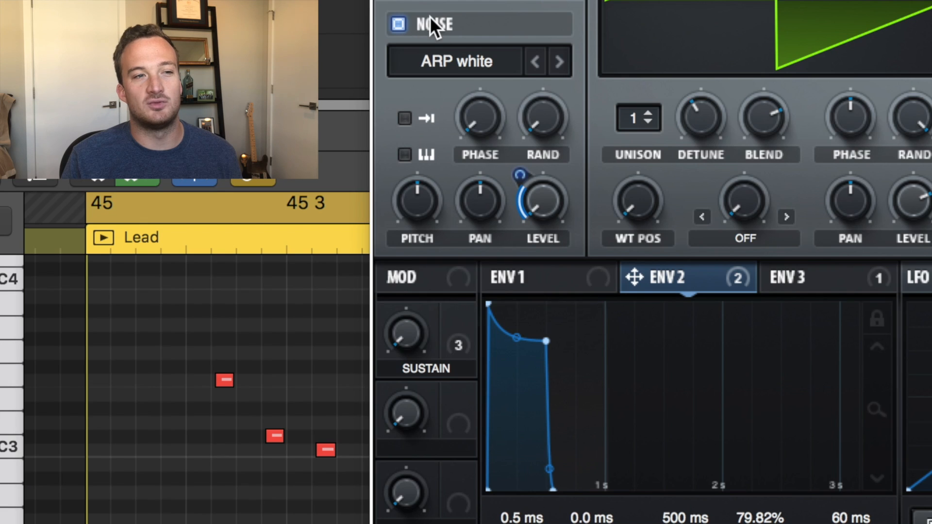
key(space)
drag(518, 174, 500, 158)
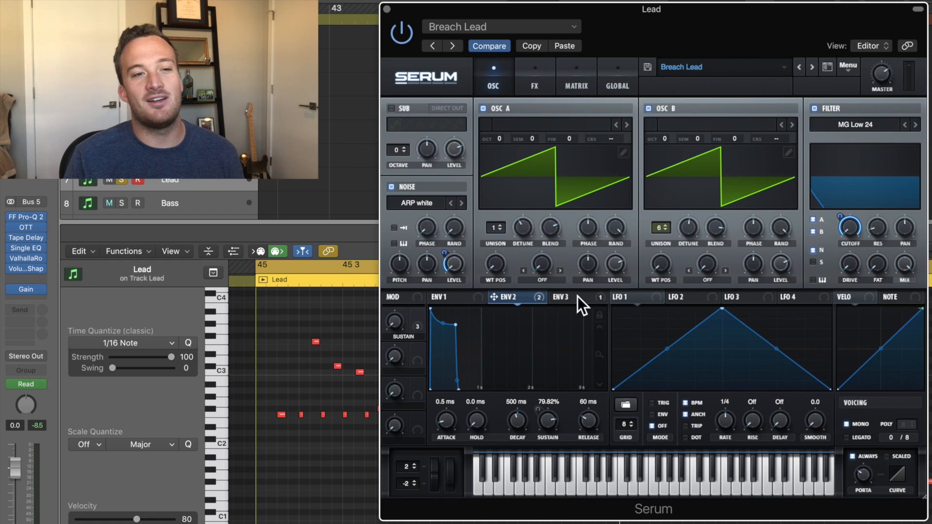
In the Lead patch's modulation matrix, route Env 3 to the global master tuning destination.
click(572, 298)
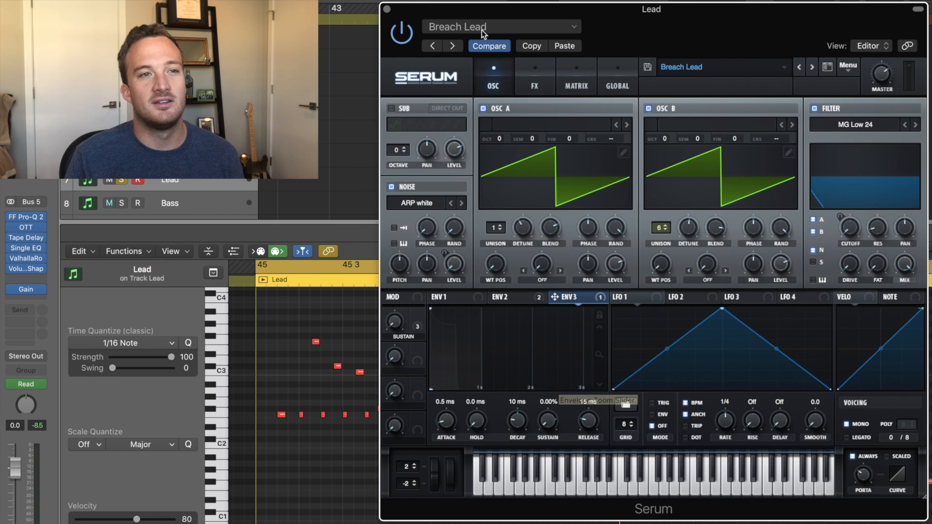
click(577, 80)
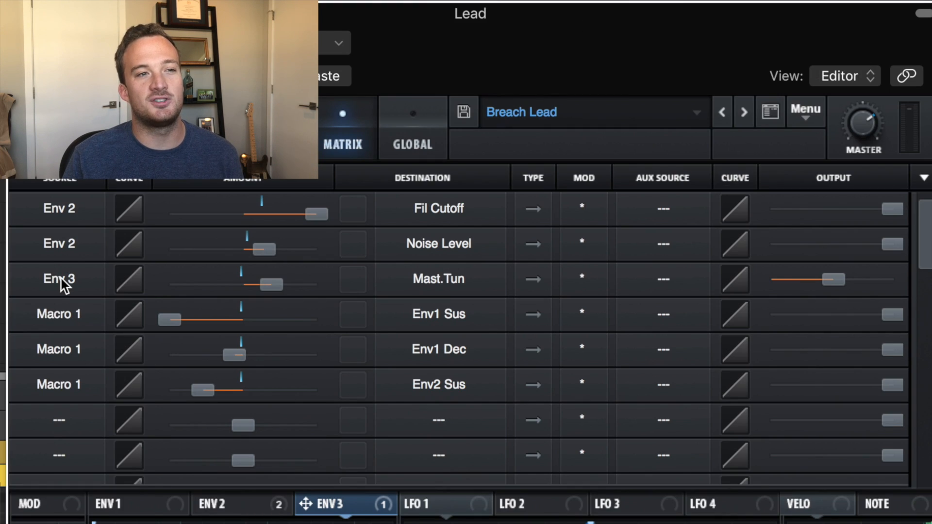
click(61, 278)
click(90, 375)
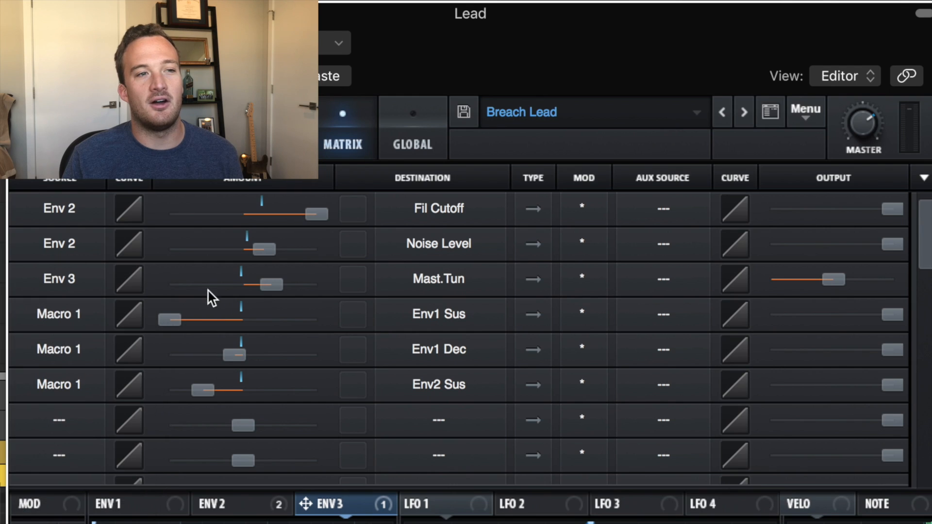
click(268, 281)
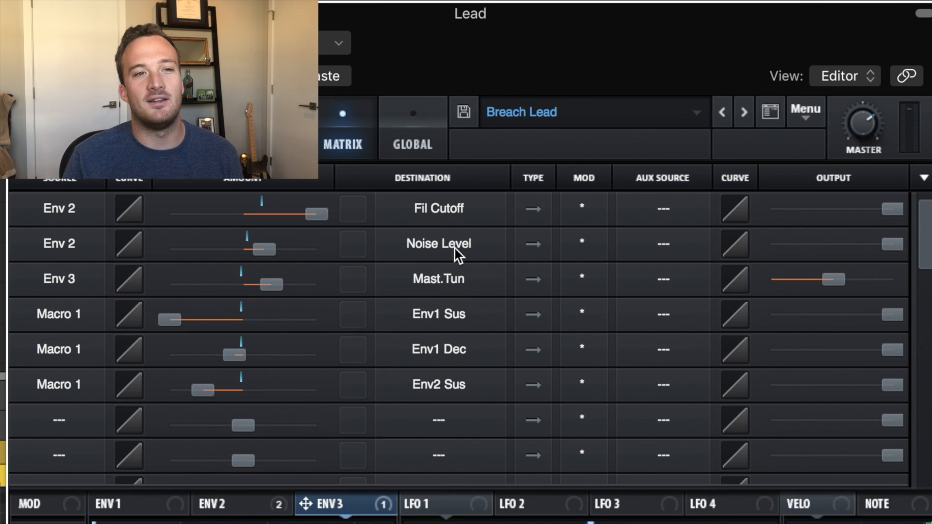
click(447, 281)
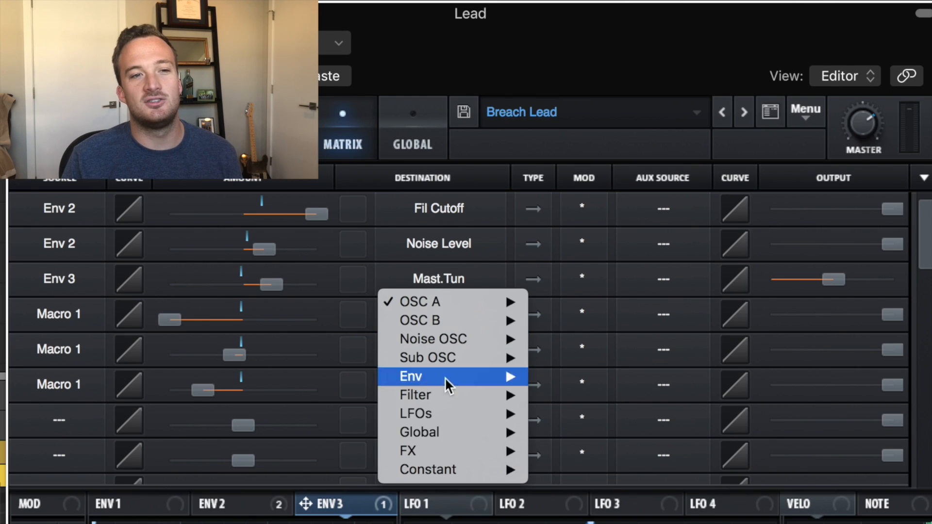
mouse_move(453, 430)
click(564, 431)
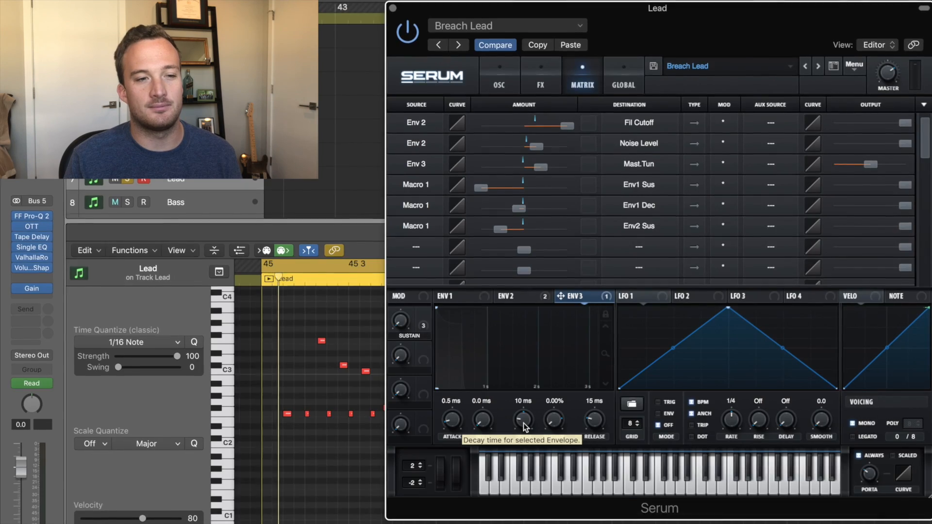
Set the decay of Env 3 to 20 ms while the Lead plays.
key(space)
mouse_move(523, 424)
mouse_down()
mouse_move(526, 410)
mouse_move(531, 420)
mouse_up()
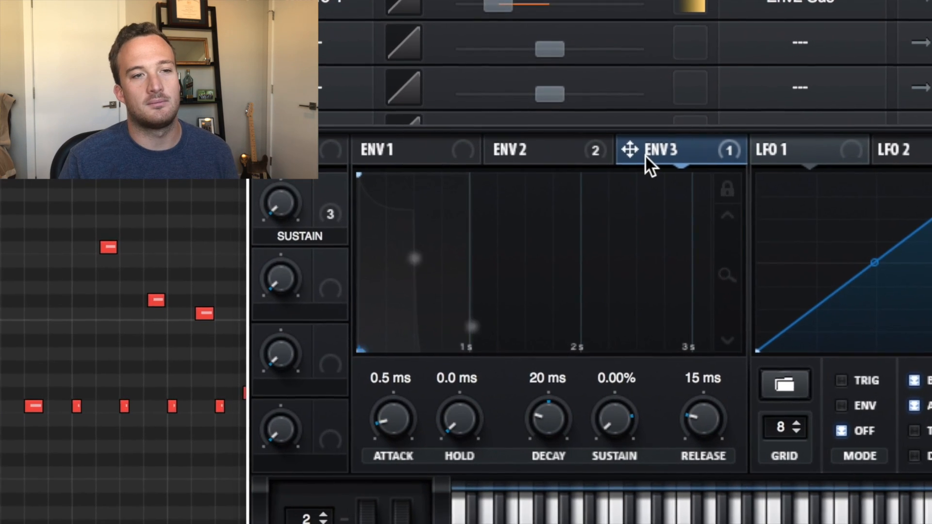
mouse_move(626, 184)
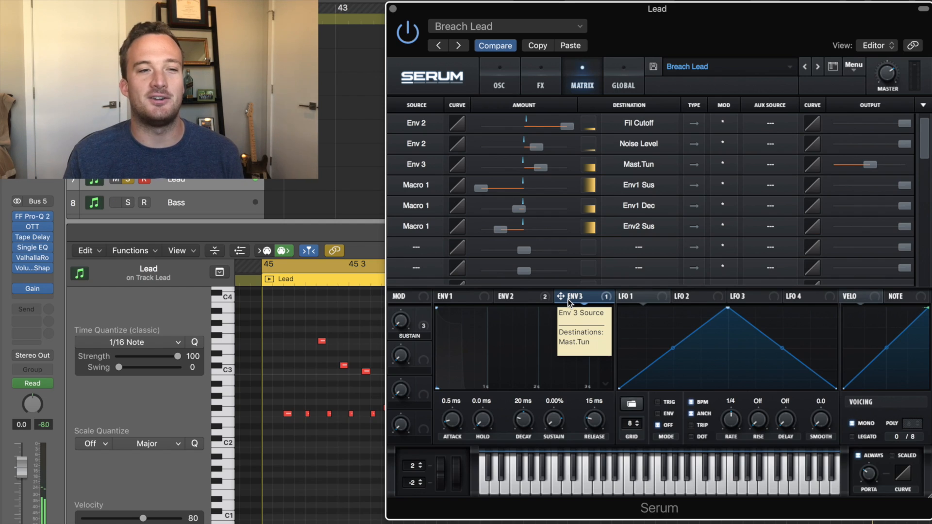
Show the Lead patch's effects and audition the Diode 2 distortion at different mix amounts.
click(542, 69)
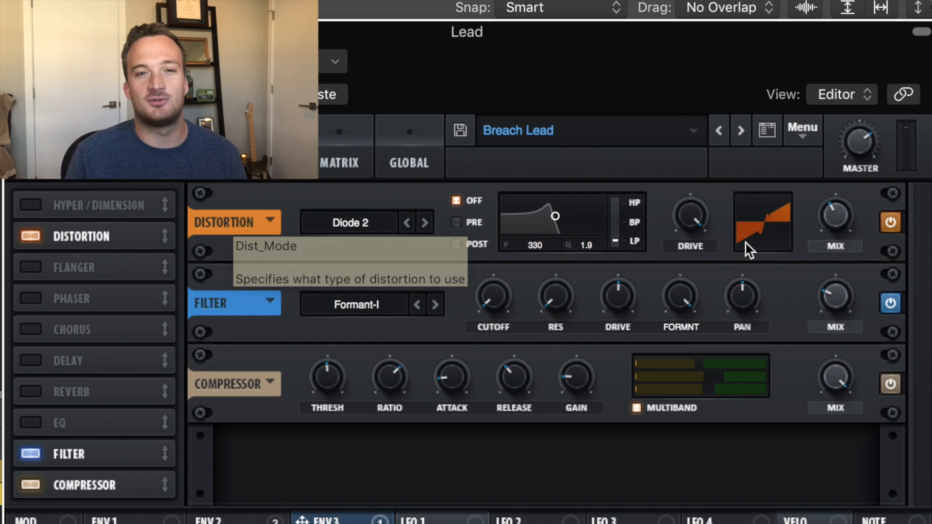
drag(841, 218, 838, 160)
drag(840, 121, 841, 214)
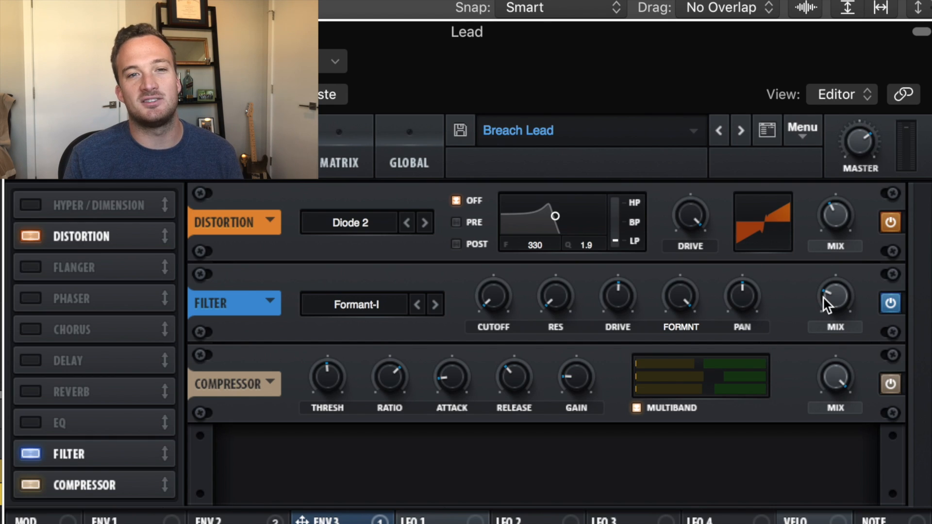
Try a different mix on the Formant-I filter and compare the sound with the multiband compressor bypassed and enabled.
mouse_move(834, 294)
mouse_down()
mouse_move(838, 400)
mouse_move(845, 199)
mouse_move(844, 308)
mouse_up()
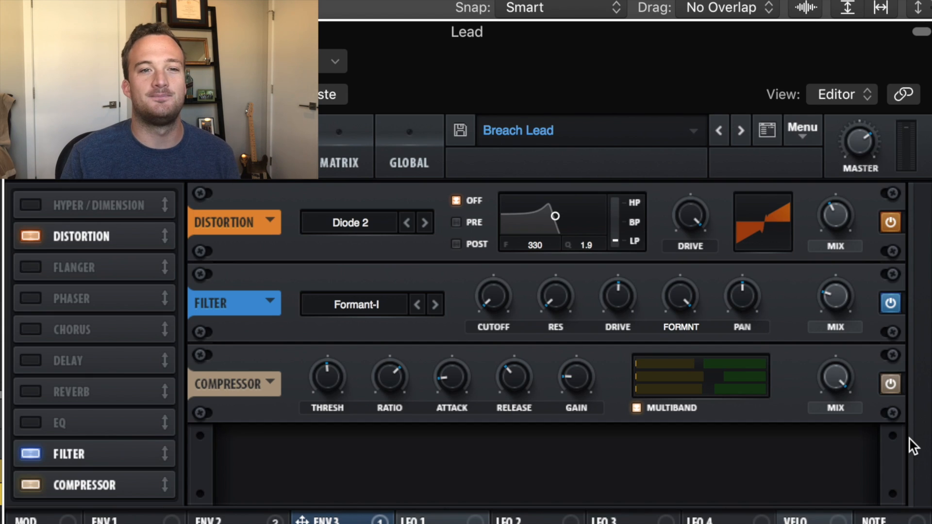
click(891, 384)
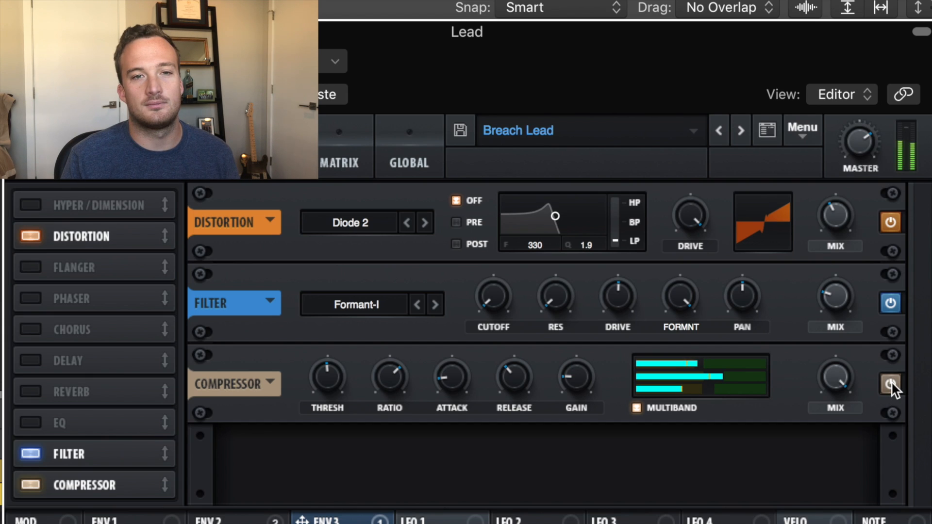
click(889, 383)
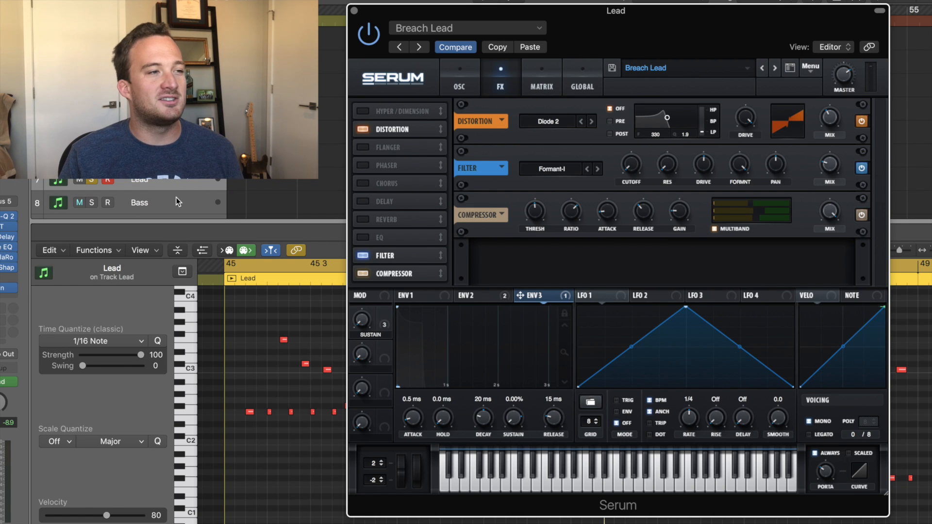
Open the Lead's FF Pro-Q 2 and FF Pro-MB plug-ins and examine their EQ curve and compression band.
click(6, 216)
drag(77, 2, 716, 85)
click(580, 236)
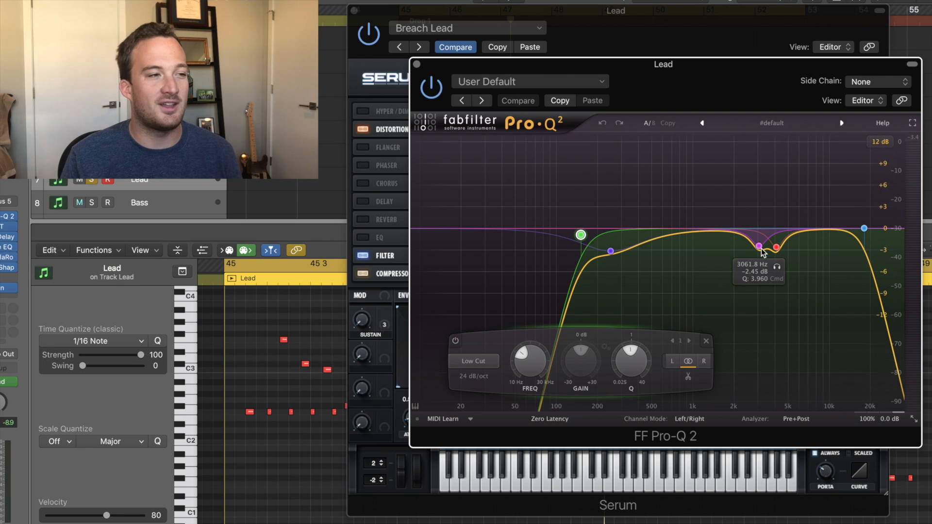
drag(71, 0, 678, 96)
click(594, 243)
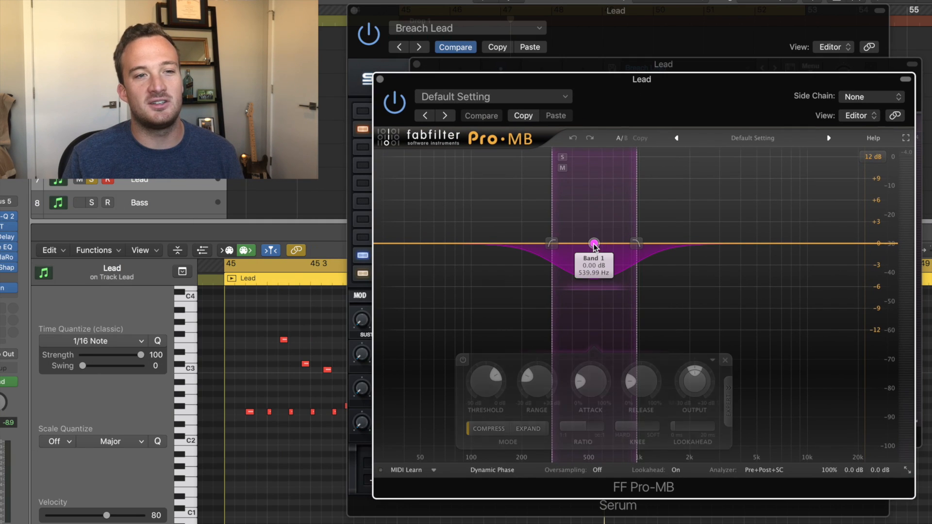
key(space)
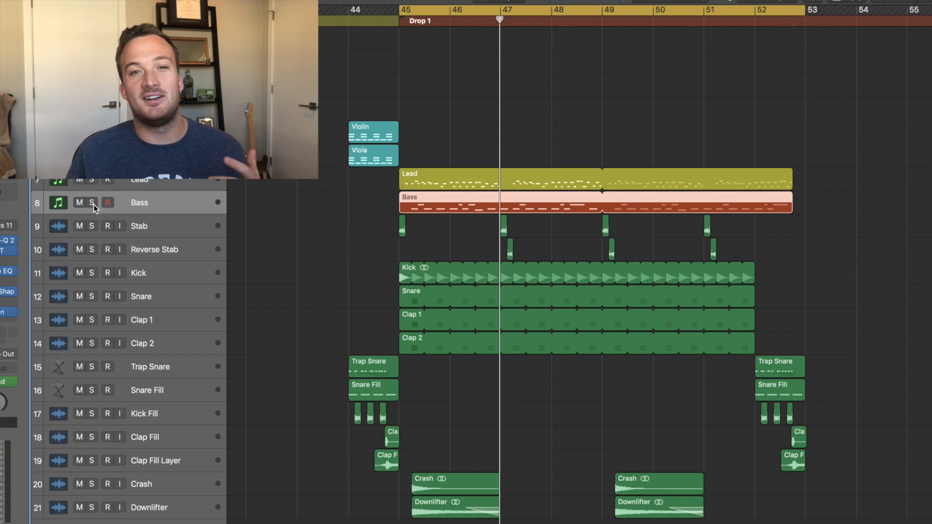
Solo the Bass track, open its region in the Piano Roll and play it.
click(92, 203)
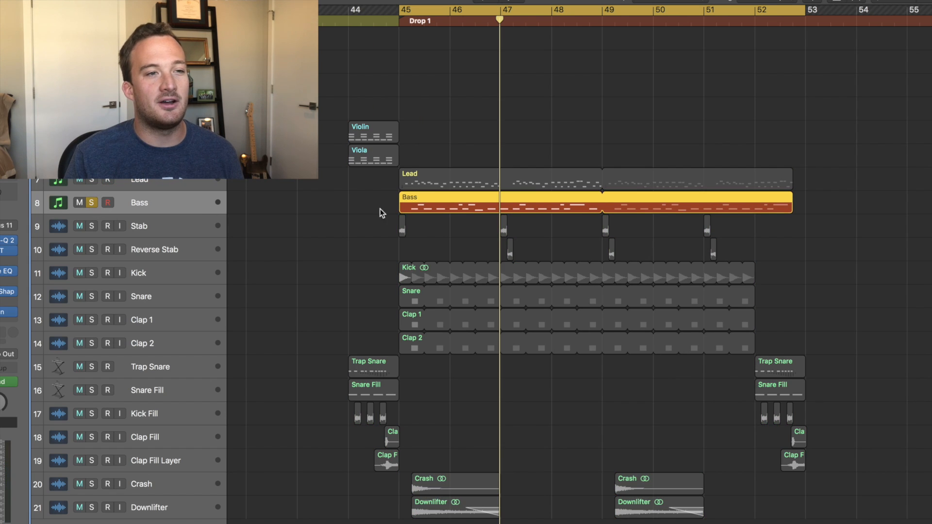
double_click(423, 206)
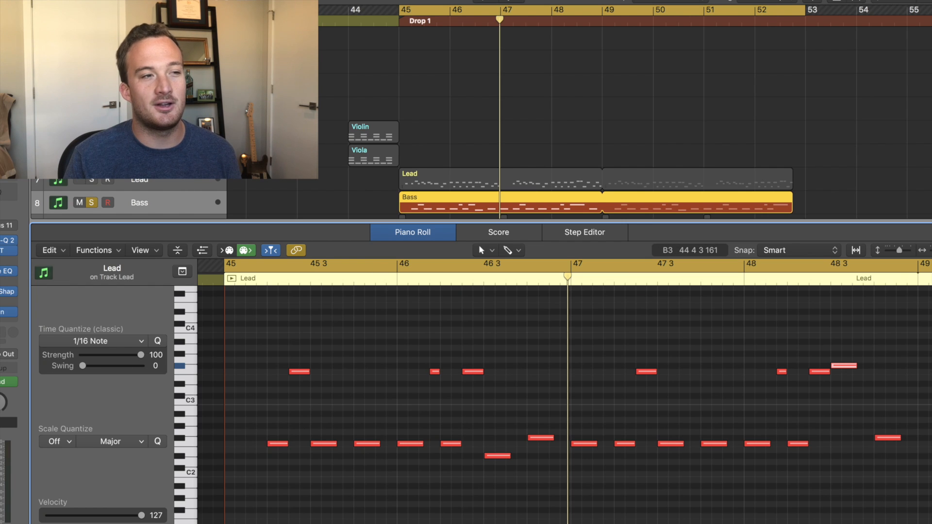
key(space)
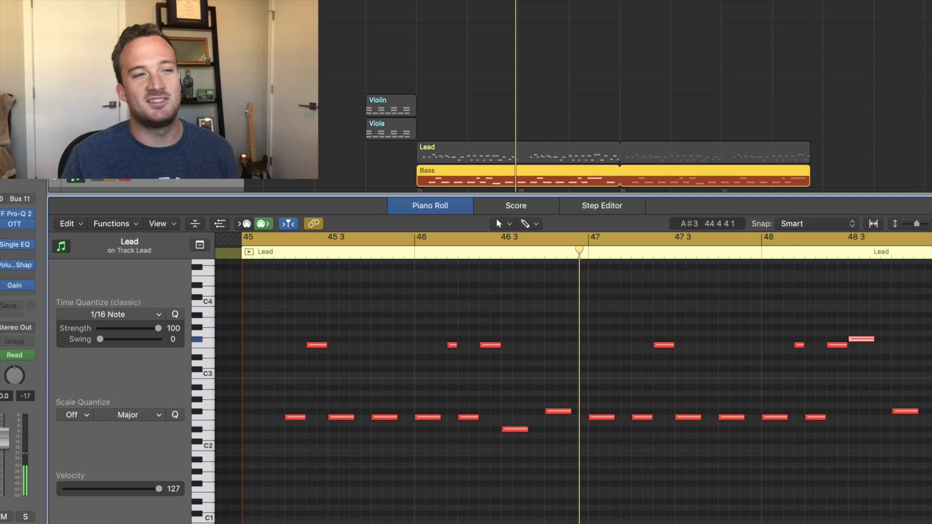
Open the Bass track's Serum patch and examine its effects and oscillator settings.
key(v)
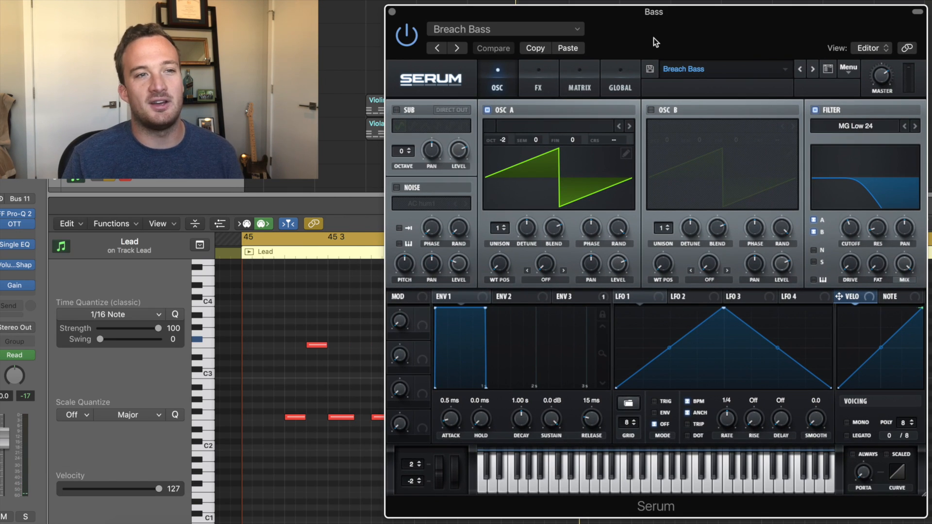
click(548, 83)
click(514, 80)
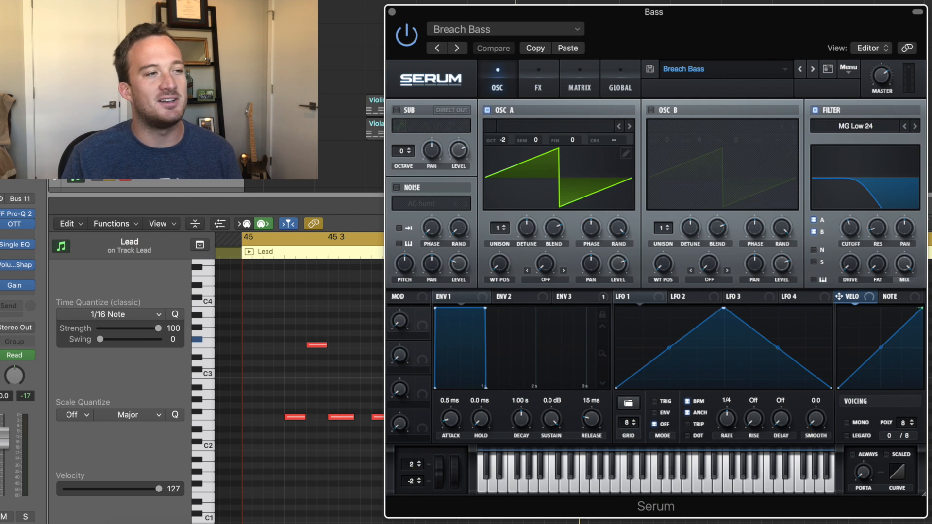
Examine the Bass track's CLA Bass settings and its FF Pro-Q 2 equalizer curve.
drag(48, 1, 676, 74)
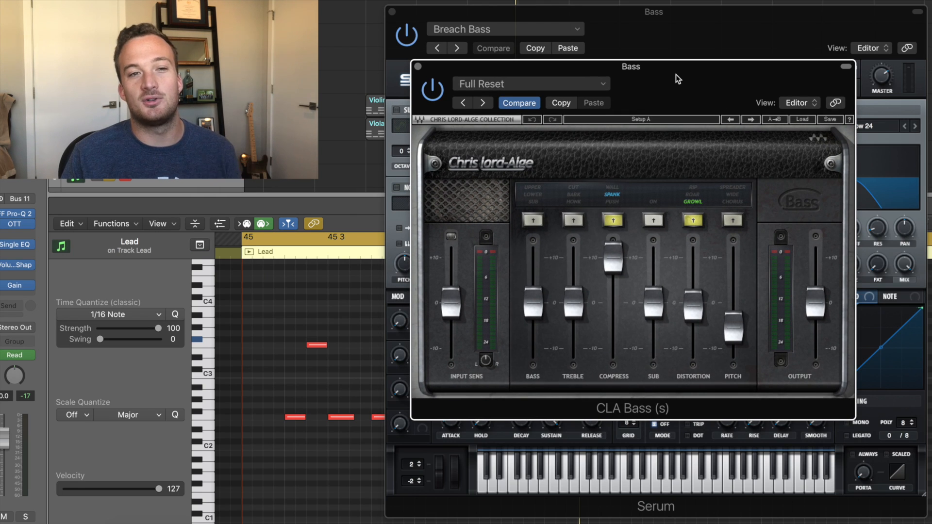
click(16, 214)
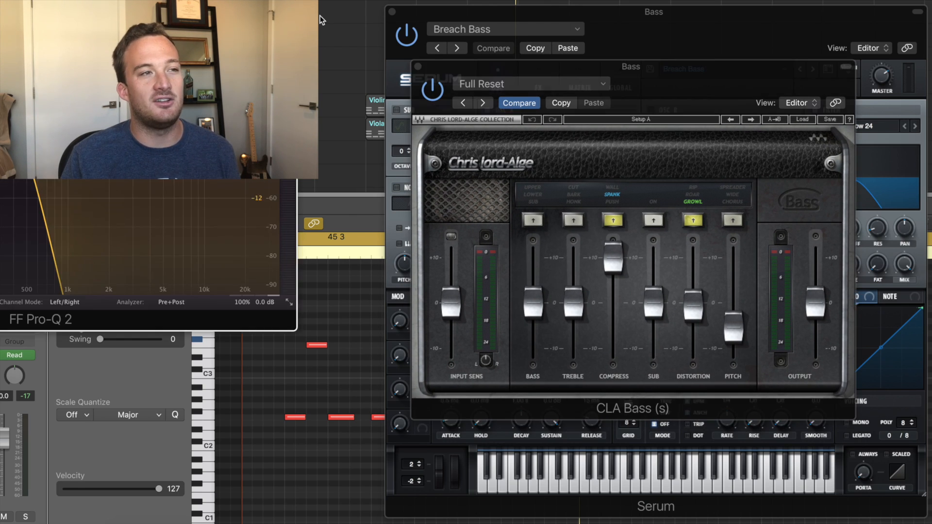
drag(160, 1, 662, 115)
click(520, 271)
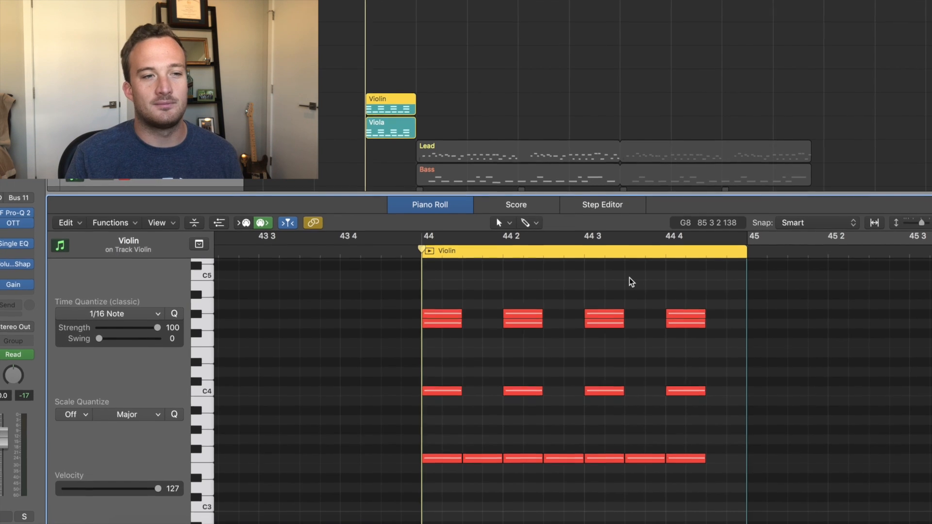
Play the Violin and Viola regions before the drop and show the Violin track's Kontakt instrument.
key(space)
key(space)
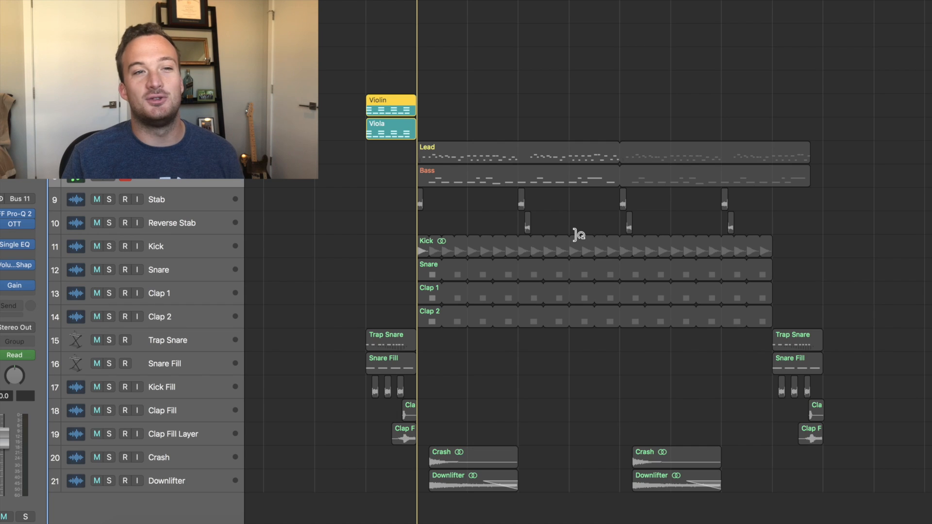
click(168, 106)
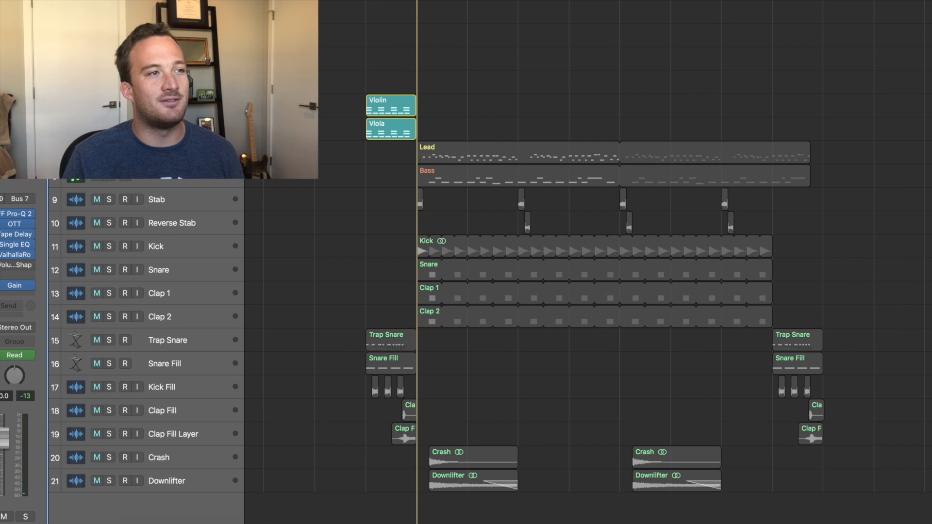
click(1, 198)
drag(65, 1, 619, 59)
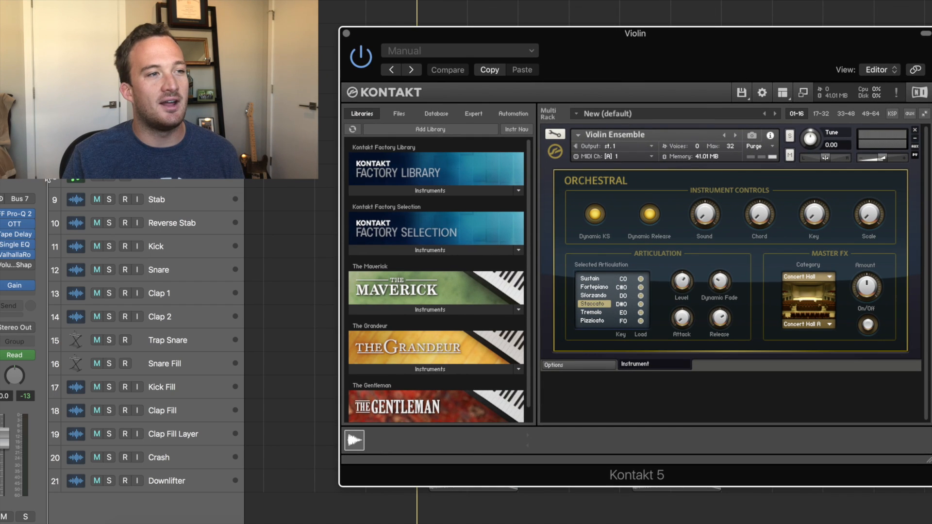
Show the Viola track's Kontakt instrument and examine its articulation settings.
click(167, 105)
click(1, 198)
drag(85, 1, 592, 71)
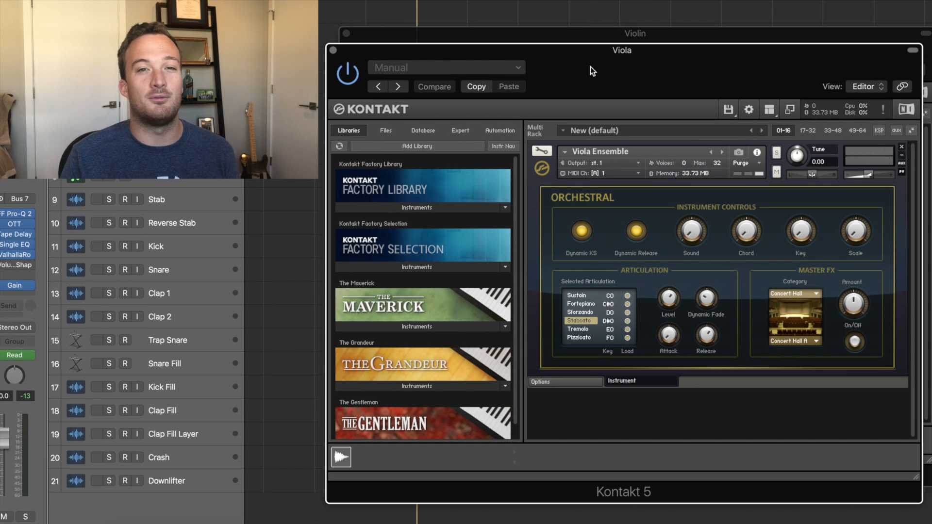